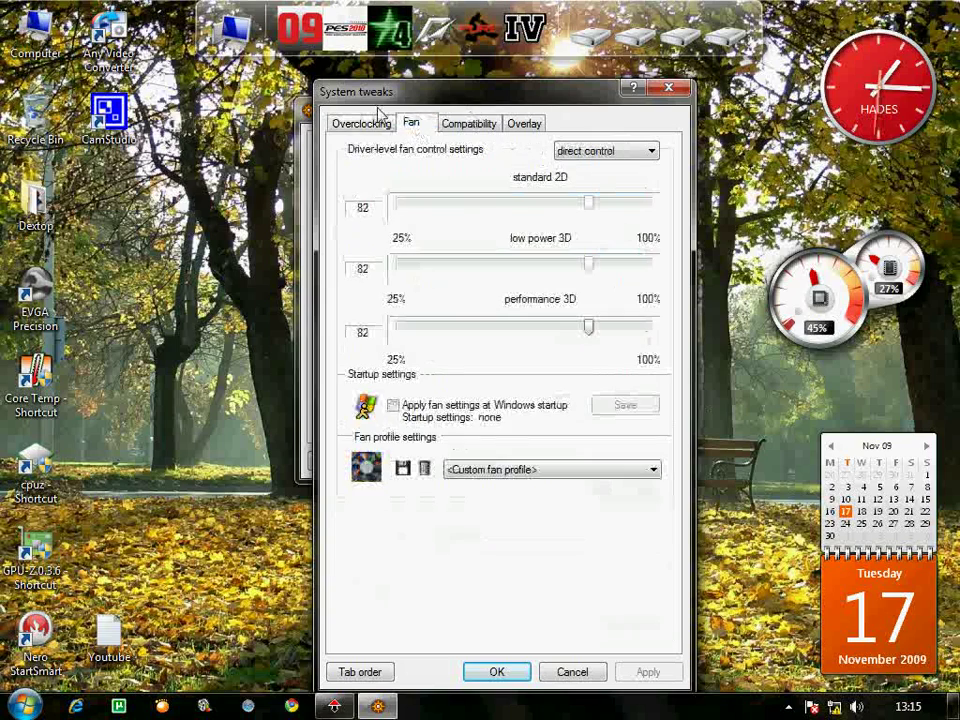
# - Confirm the 82% direct fan control for all three modes, close RivaTuner, and expand the hidden tray icons
pyautogui.click(366, 123)
pyautogui.click(415, 124)
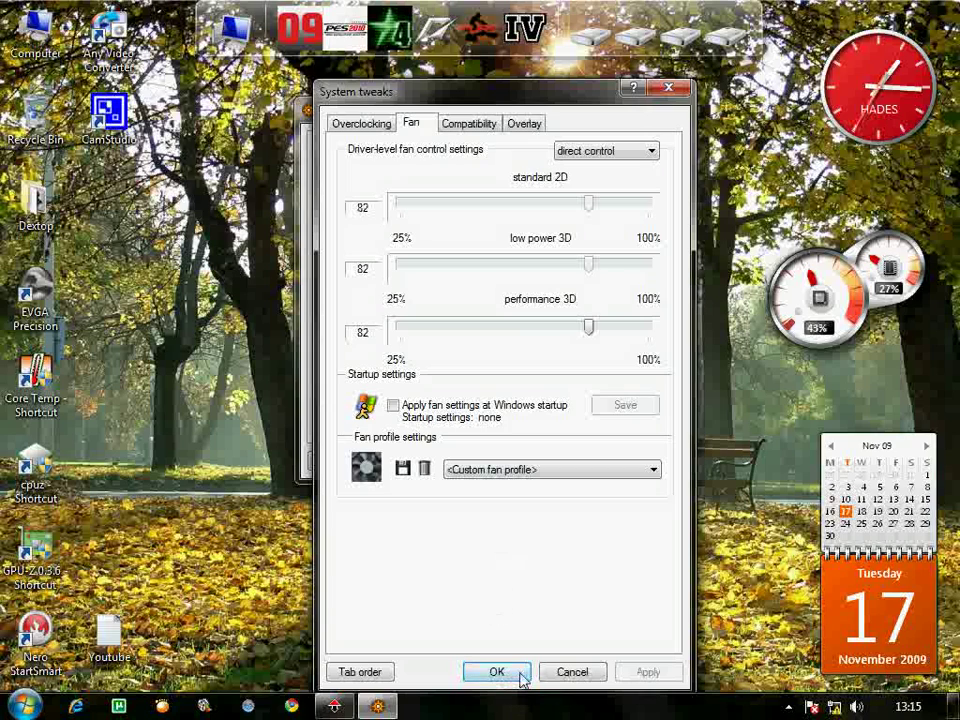
pyautogui.click(472, 673)
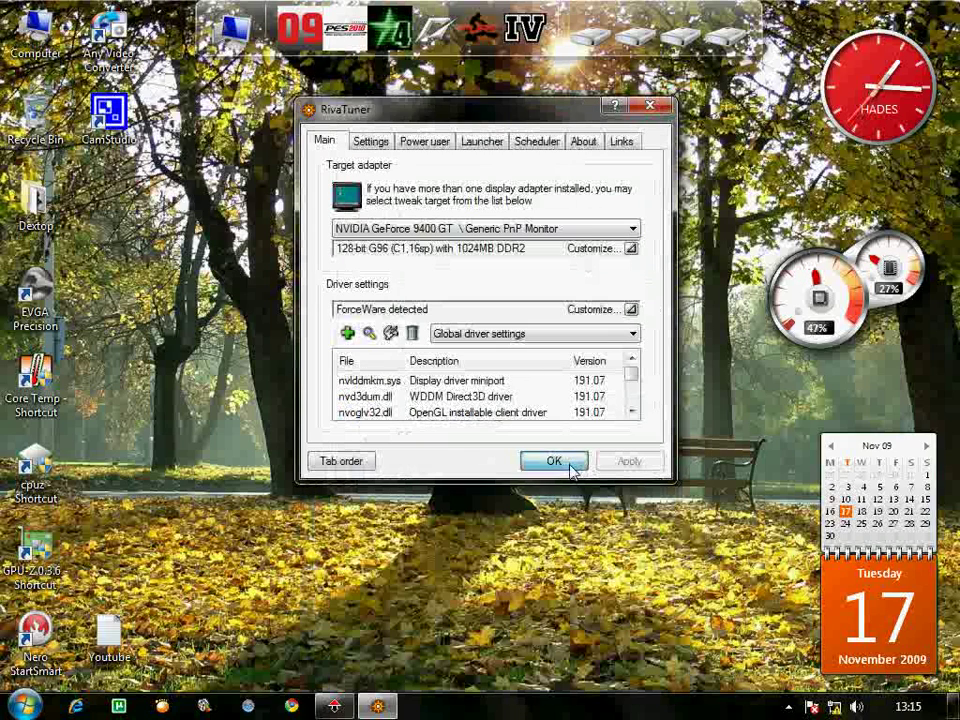
pyautogui.click(570, 461)
pyautogui.click(788, 706)
# - Open EVGA Precision from the tray, move its window up, and detach then re-dock the hardware monitor
pyautogui.click(163, 445)
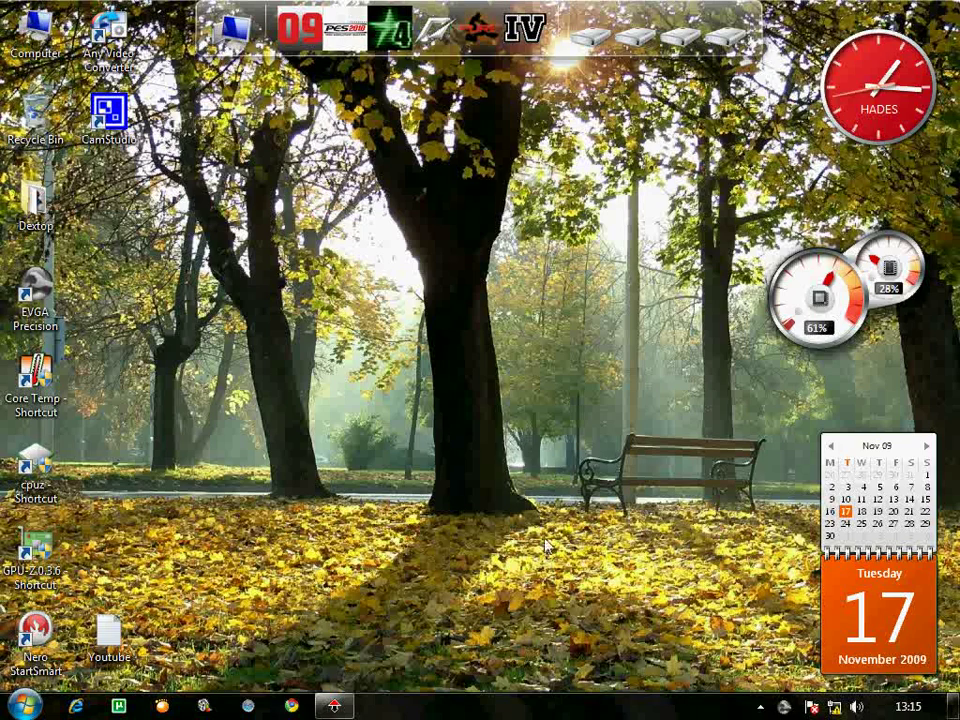
pyautogui.doubleClick(758, 708)
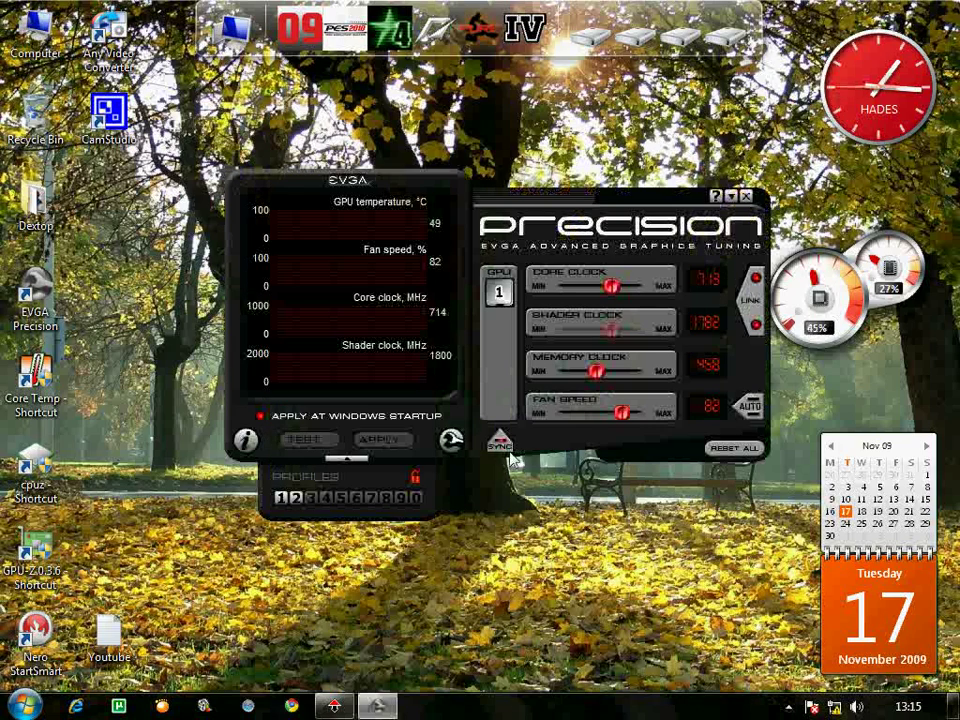
pyautogui.moveTo(312, 188); pyautogui.dragTo(307, 168)
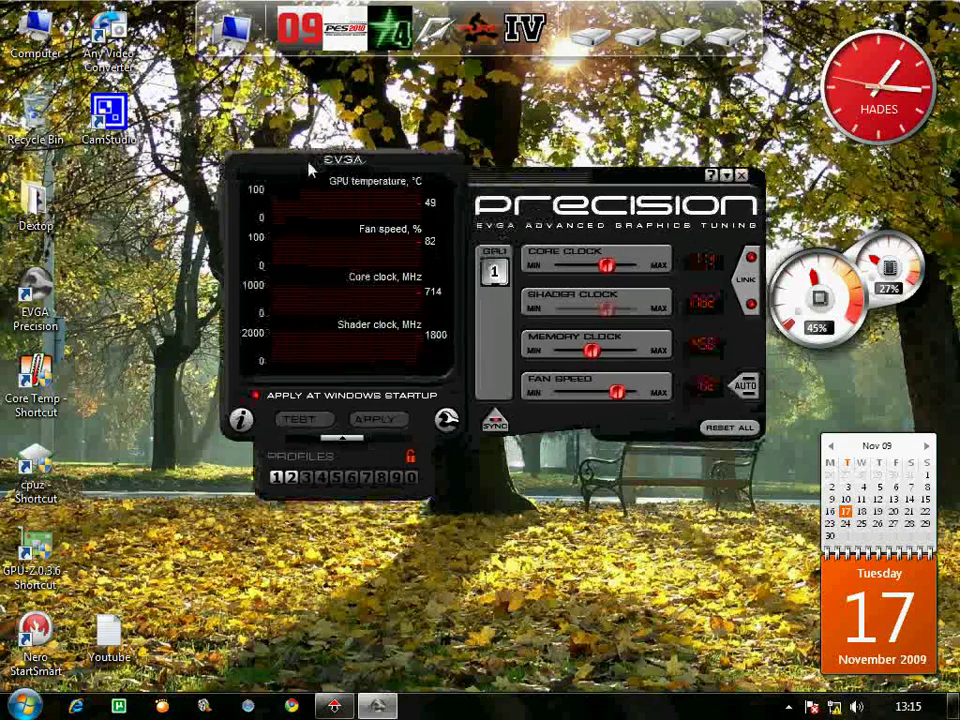
pyautogui.doubleClick(432, 350)
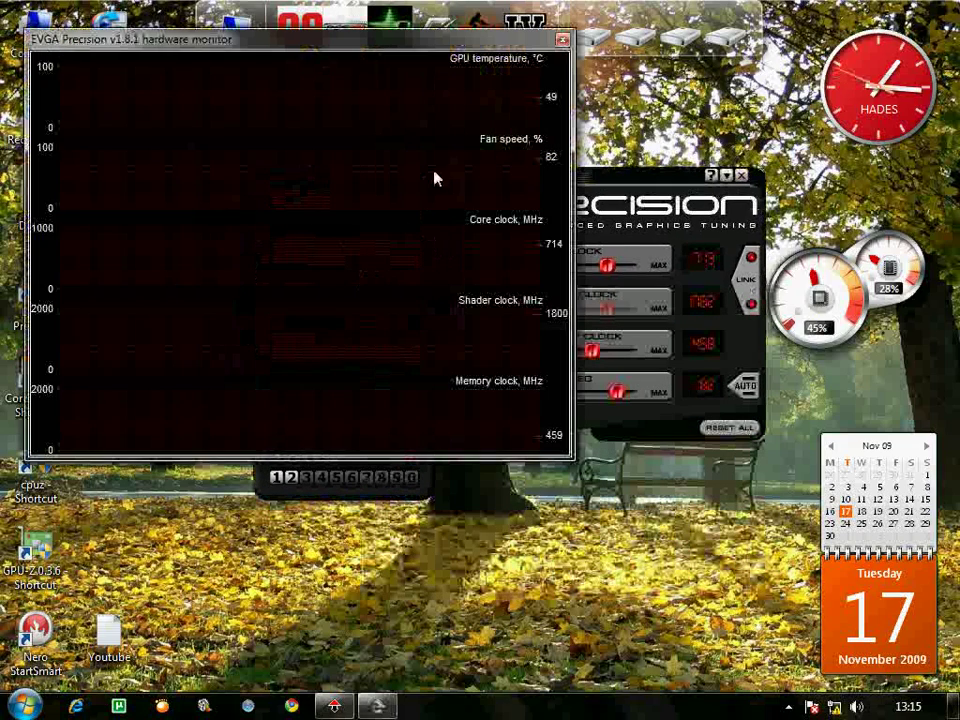
pyautogui.doubleClick(545, 103)
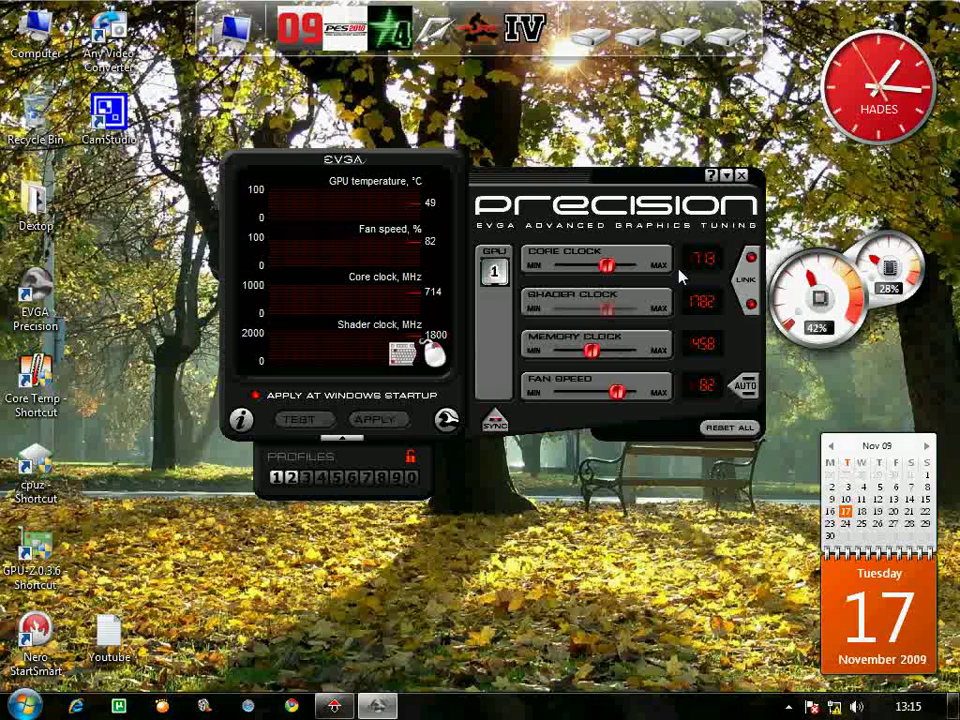
# - Load profile 1, set the core clock slider to 571 MHz, and apply it to the card
pyautogui.click(276, 479)
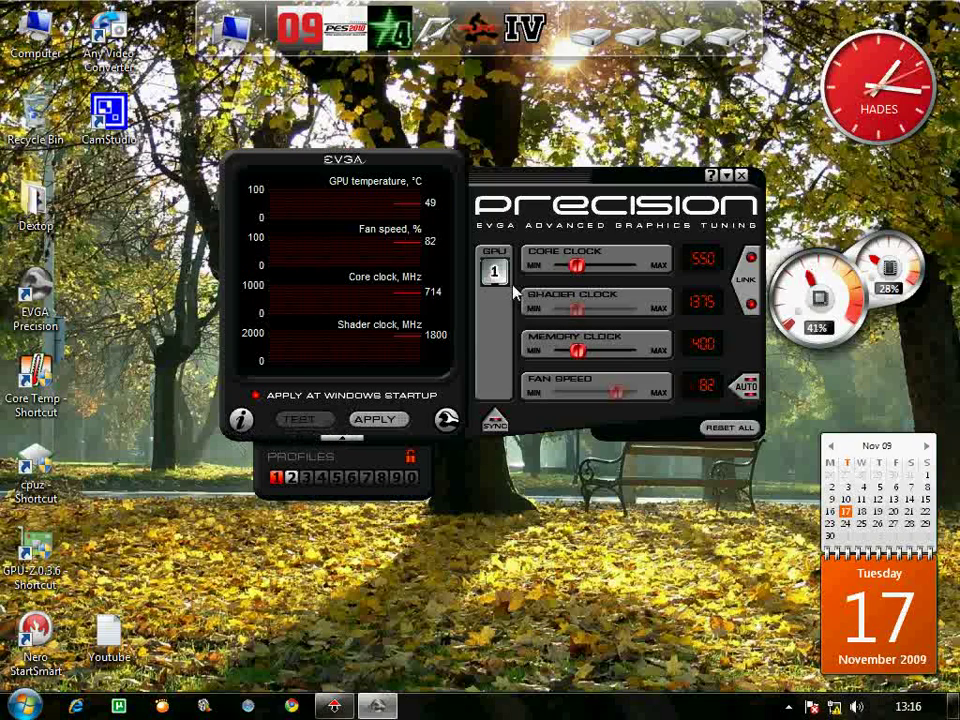
pyautogui.moveTo(575, 266); pyautogui.dragTo(587, 266)
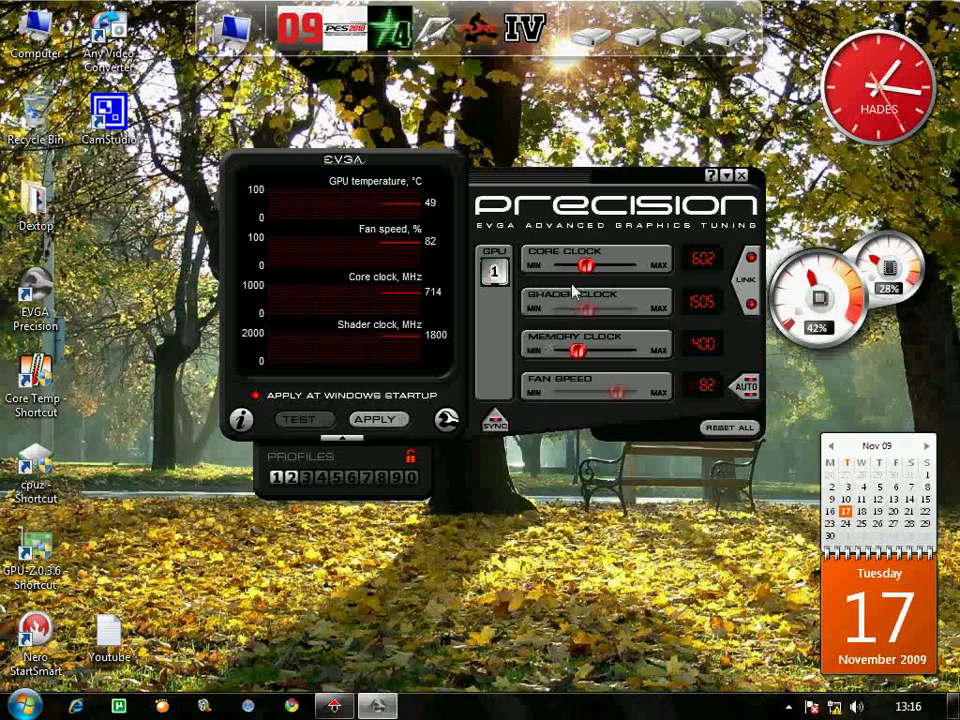
pyautogui.moveTo(589, 275); pyautogui.dragTo(583, 274)
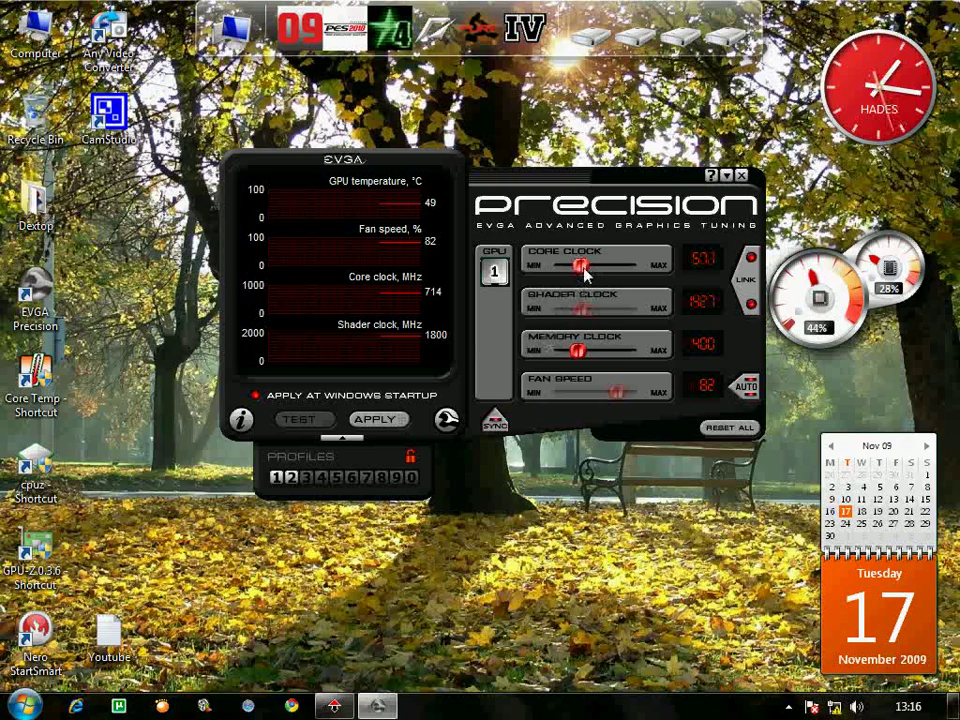
pyautogui.moveTo(585, 272); pyautogui.dragTo(587, 274)
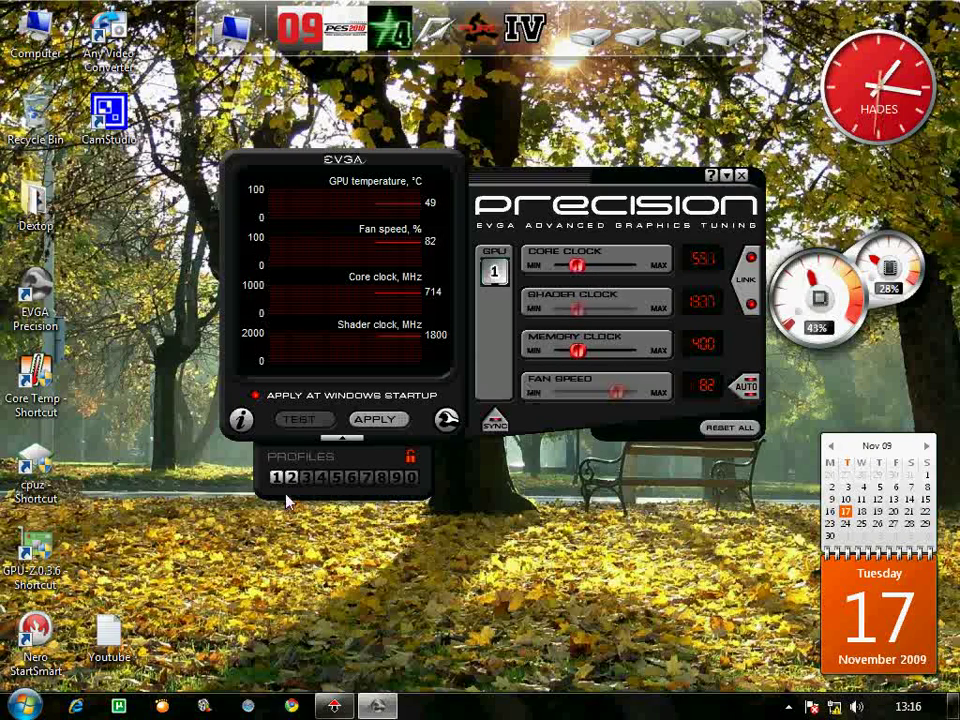
pyautogui.hotkey('ctrl', '1')
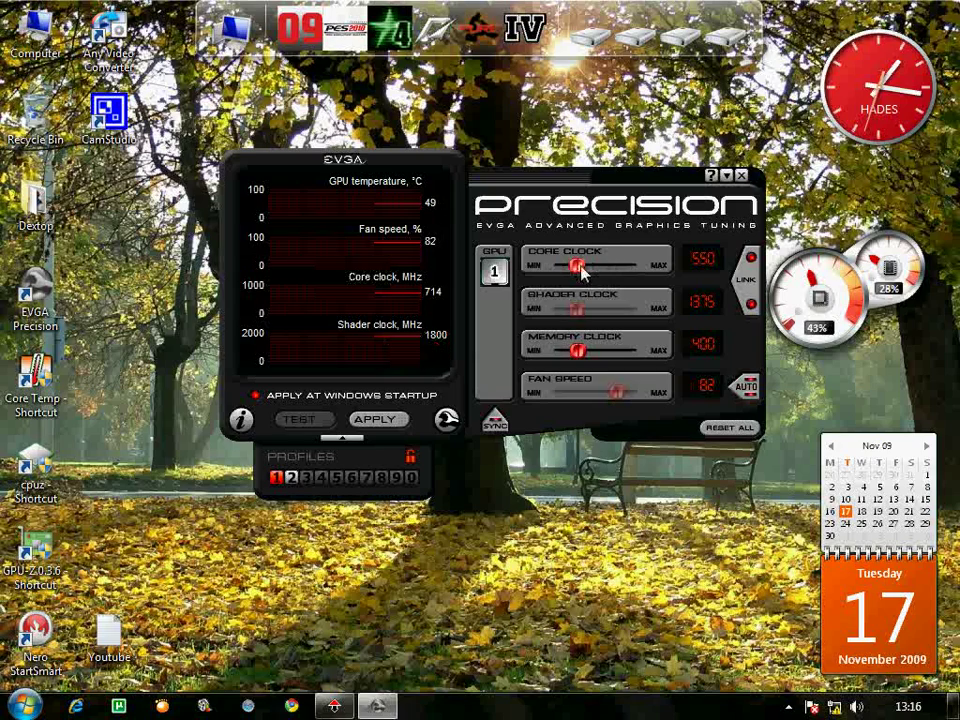
pyautogui.moveTo(585, 272); pyautogui.dragTo(587, 272)
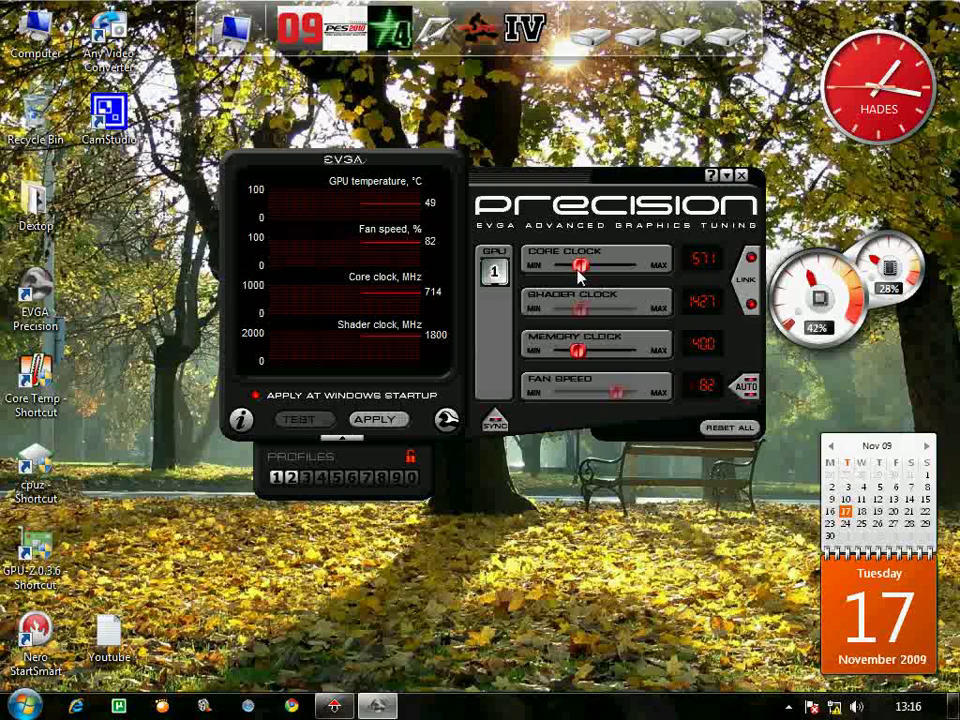
pyautogui.click(374, 419)
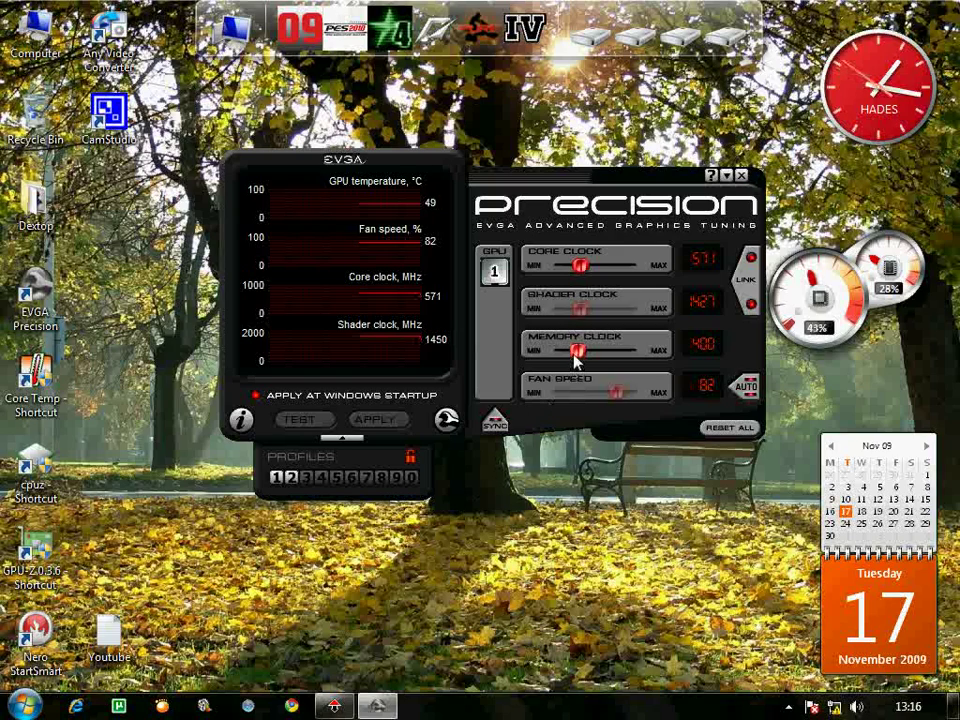
# - Raise the memory clock to 414 MHz and the core clock to 581 MHz, applying each change
pyautogui.moveTo(576, 358); pyautogui.dragTo(578, 358)
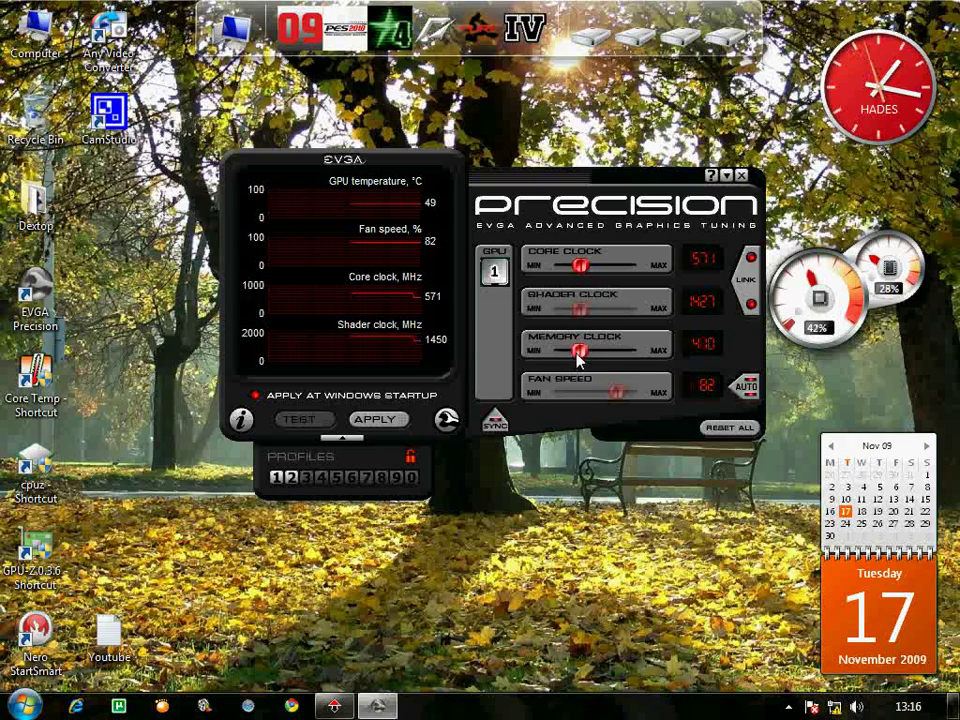
pyautogui.click(375, 419)
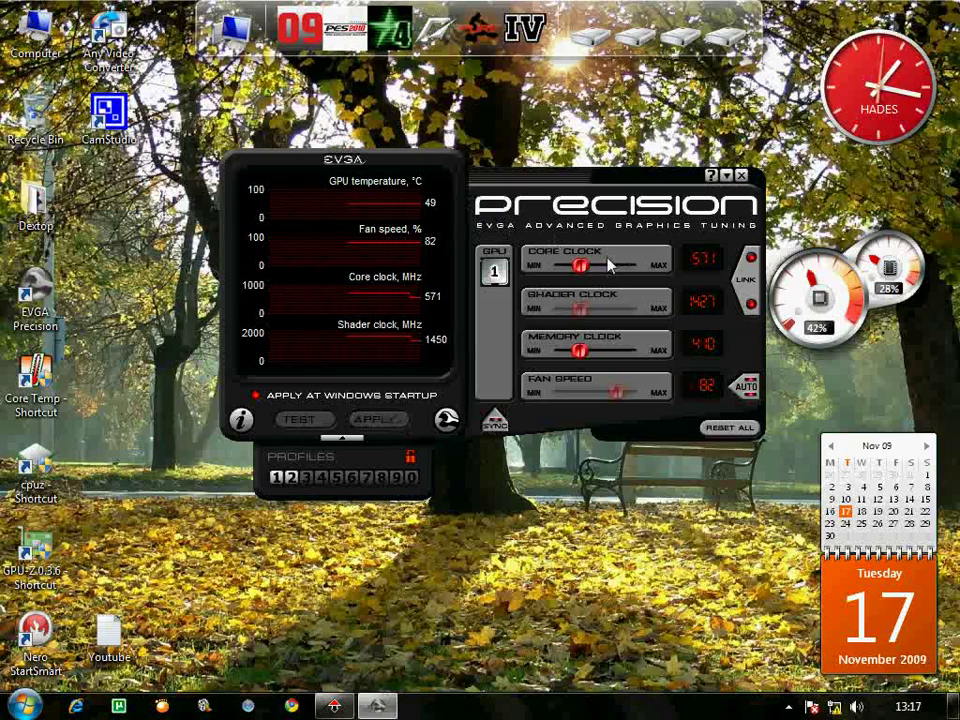
pyautogui.moveTo(583, 263); pyautogui.dragTo(585, 268)
pyautogui.click(400, 420)
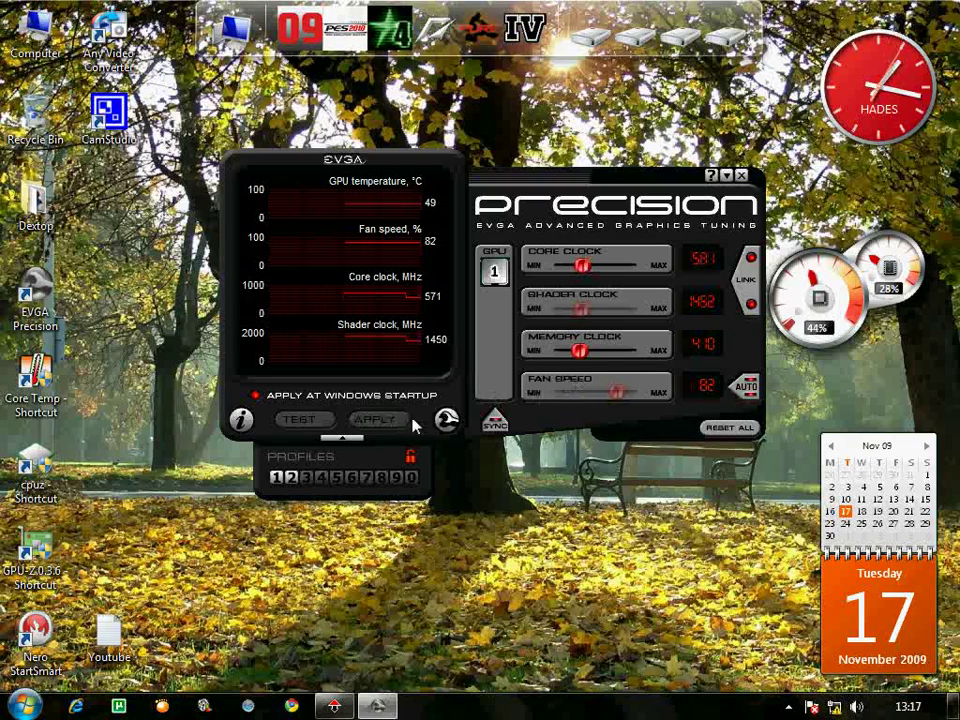
pyautogui.click(583, 362)
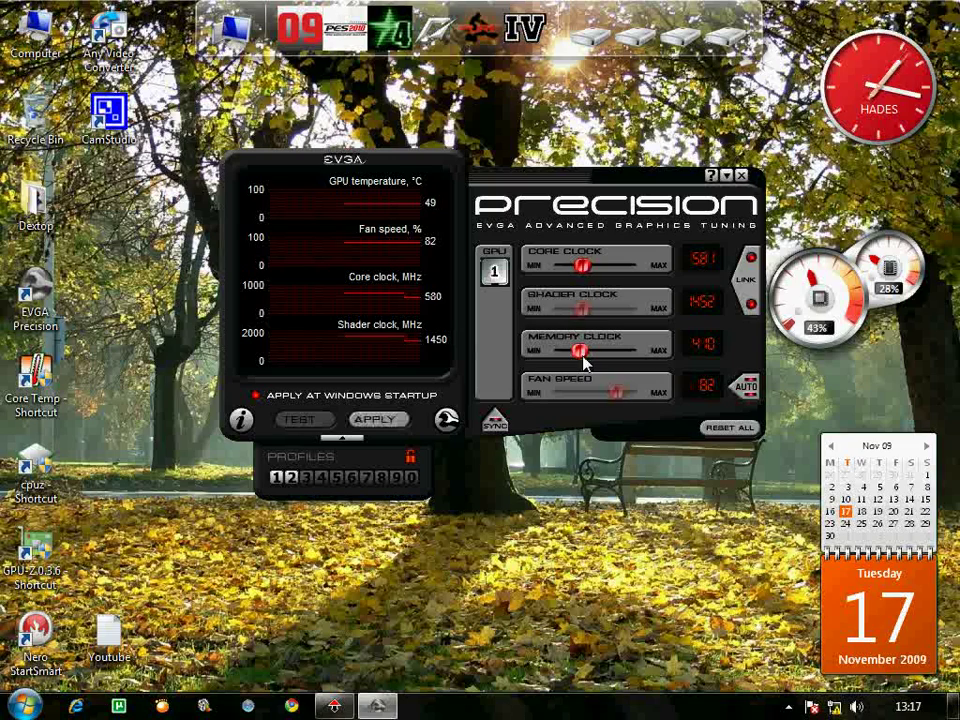
pyautogui.moveTo(585, 363); pyautogui.dragTo(587, 363)
pyautogui.click(378, 420)
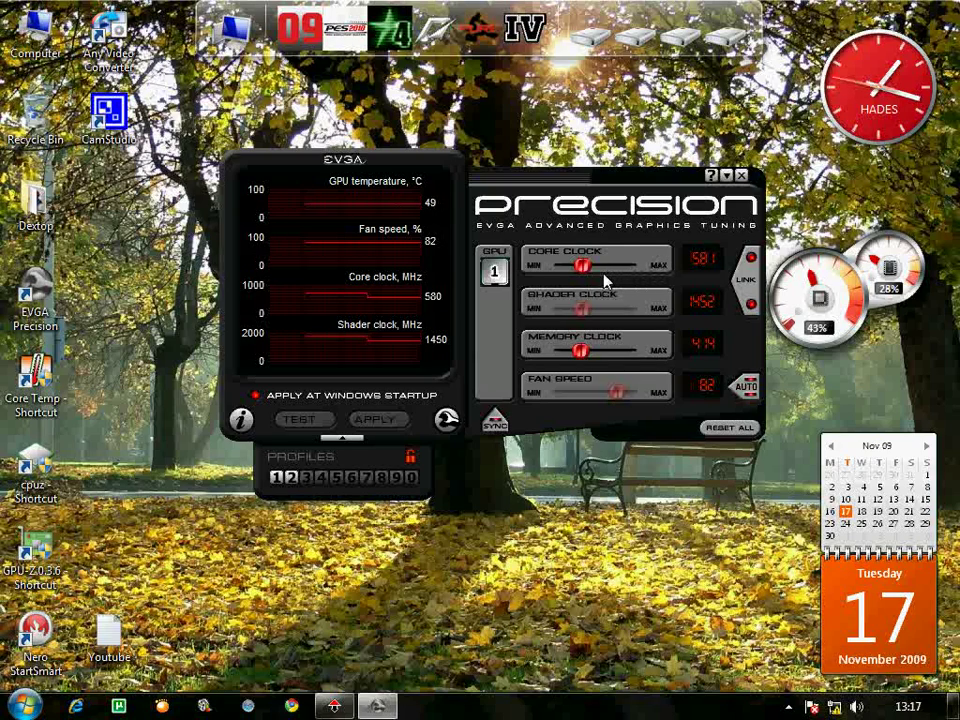
# - Load profile 2, set the fan to AUTO, and apply the 714 MHz core, 1800 MHz shader clocks
pyautogui.moveTo(586, 272)
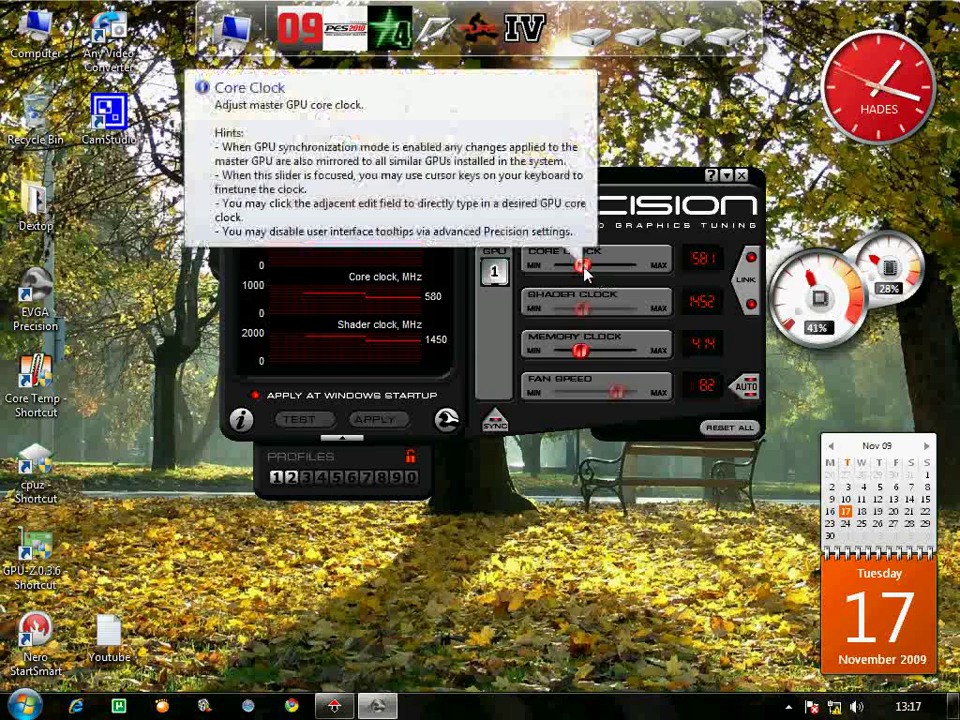
pyautogui.click(291, 477)
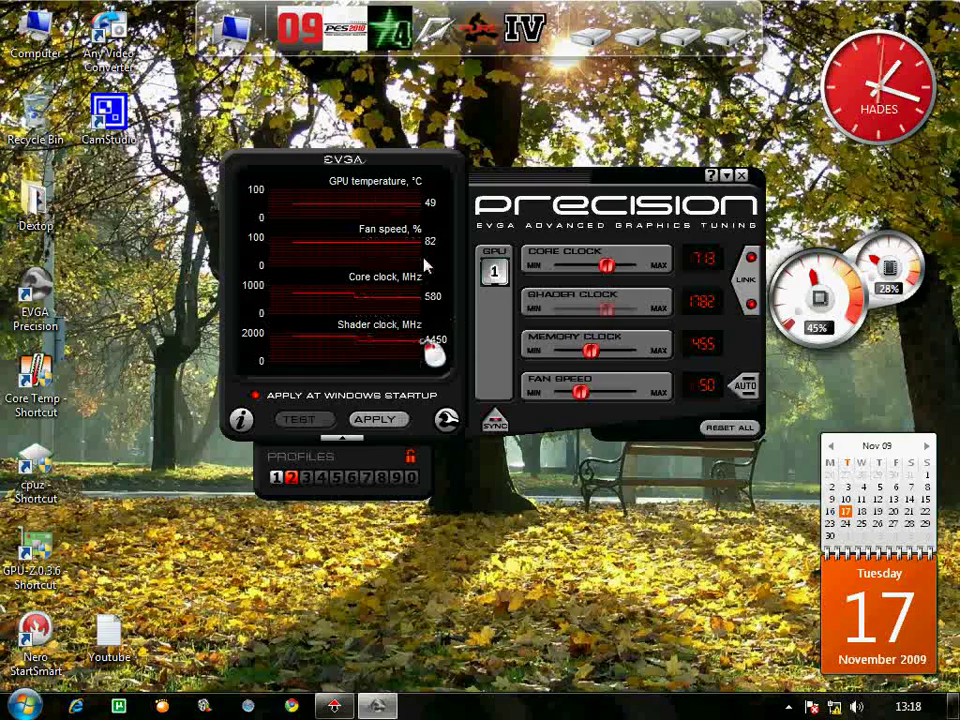
pyautogui.moveTo(404, 250)
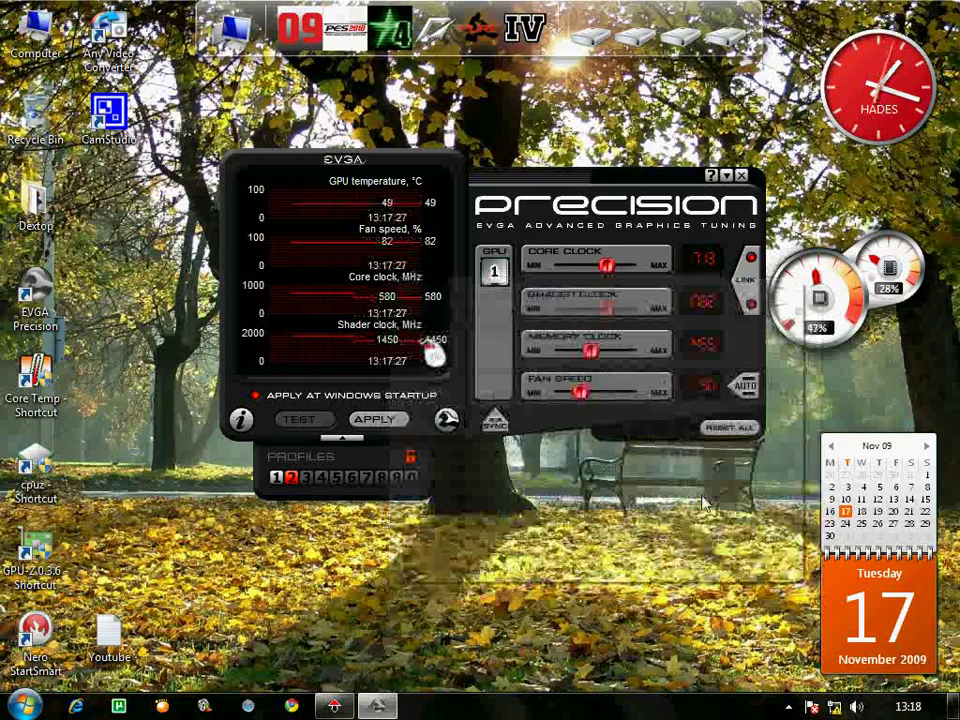
pyautogui.click(750, 390)
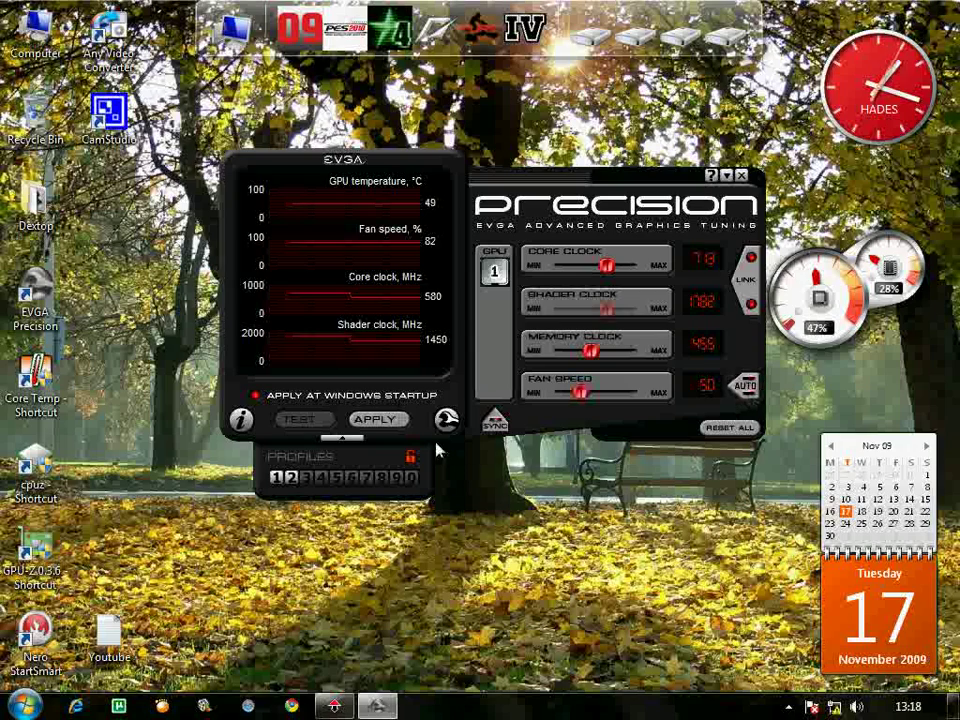
pyautogui.click(390, 419)
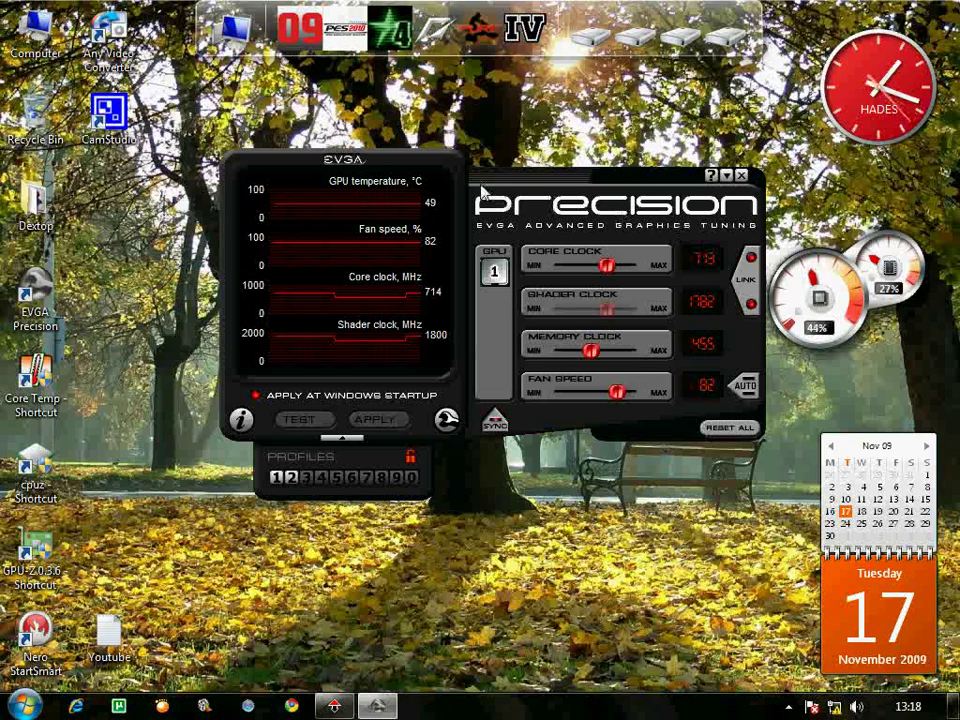
pyautogui.moveTo(450, 167)
pyautogui.mouseDown()
pyautogui.moveTo(522, 168)
pyautogui.moveTo(440, 162)
pyautogui.mouseUp()
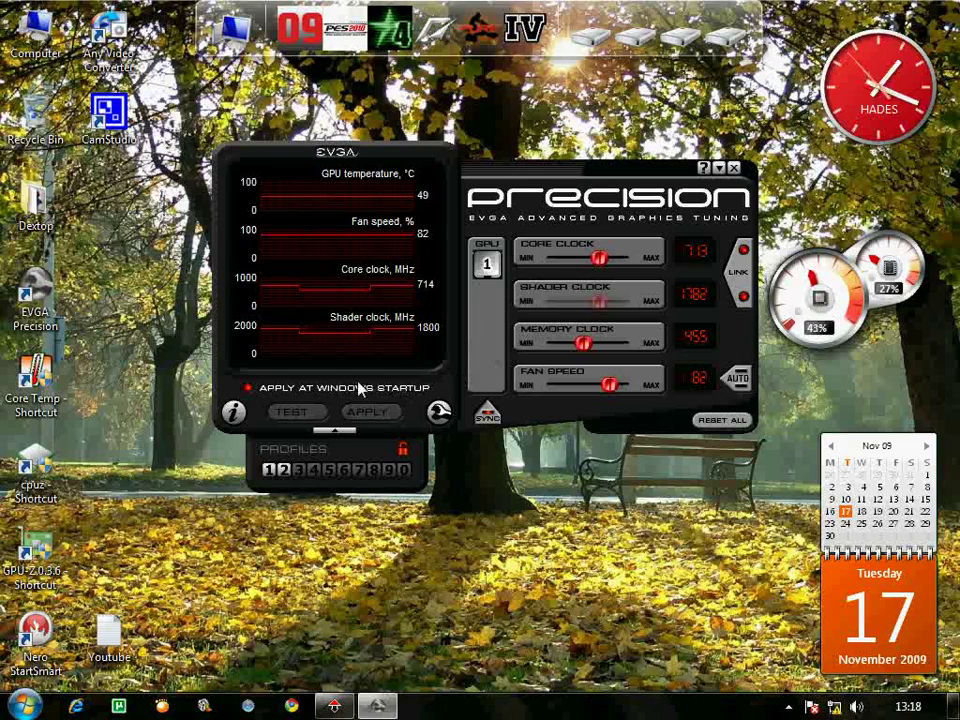
pyautogui.click(247, 388)
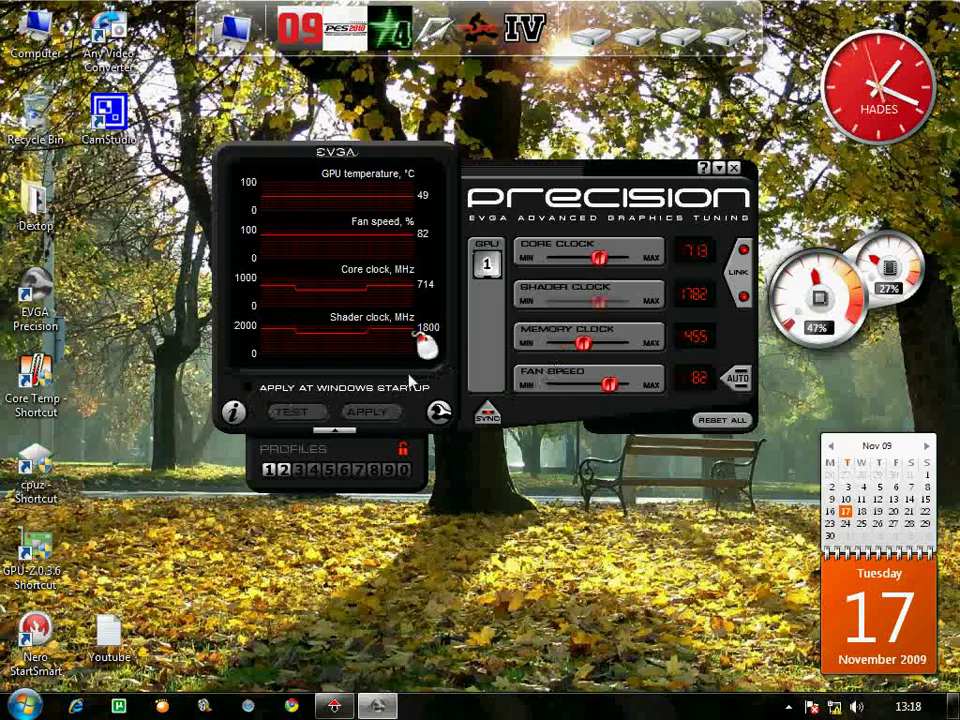
pyautogui.click(366, 412)
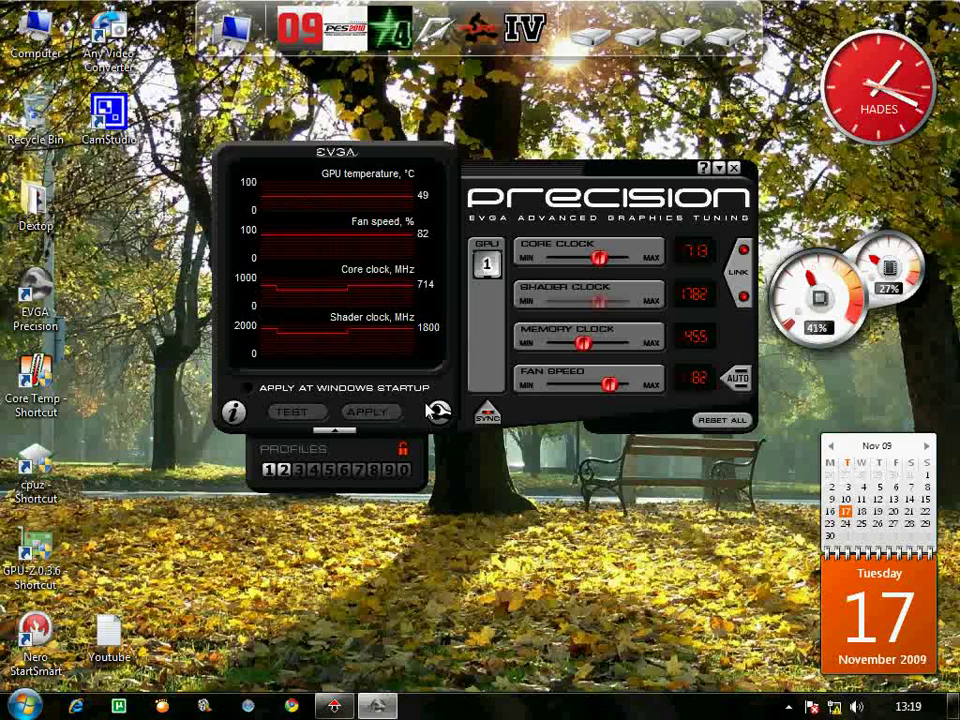
pyautogui.click(249, 390)
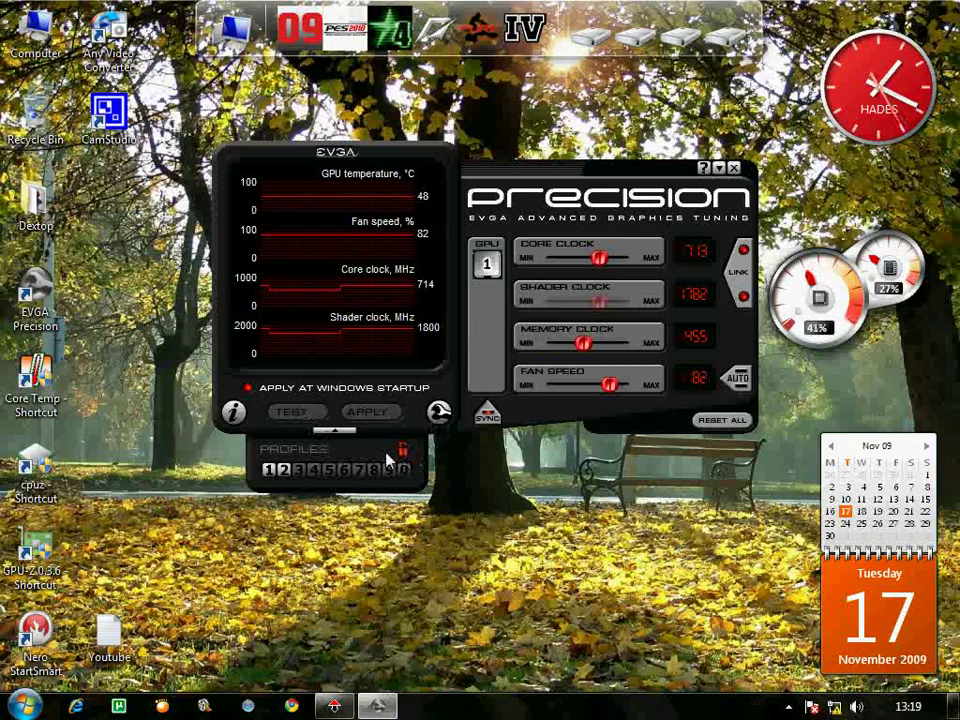
pyautogui.click(438, 413)
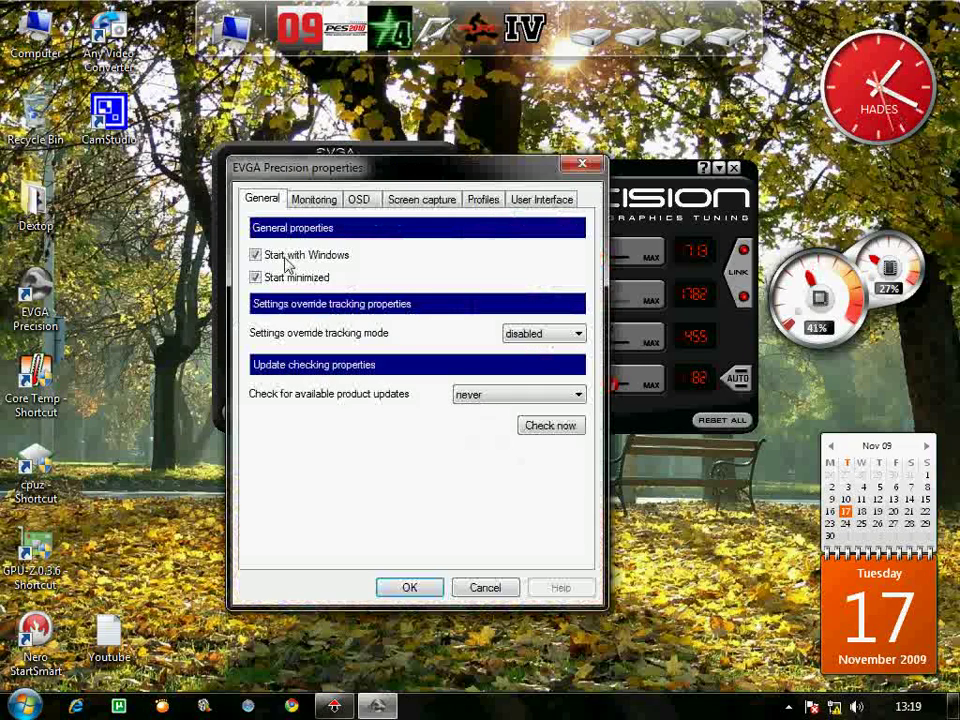
pyautogui.click(314, 199)
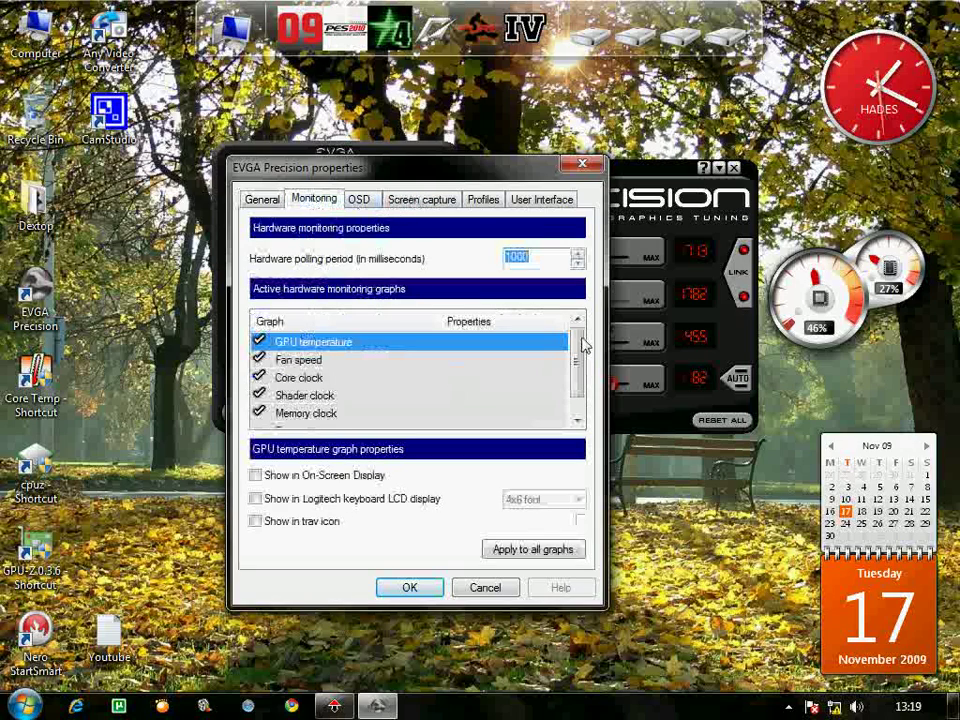
pyautogui.scroll(-1, 561, 401)
pyautogui.scroll(1, 561, 401)
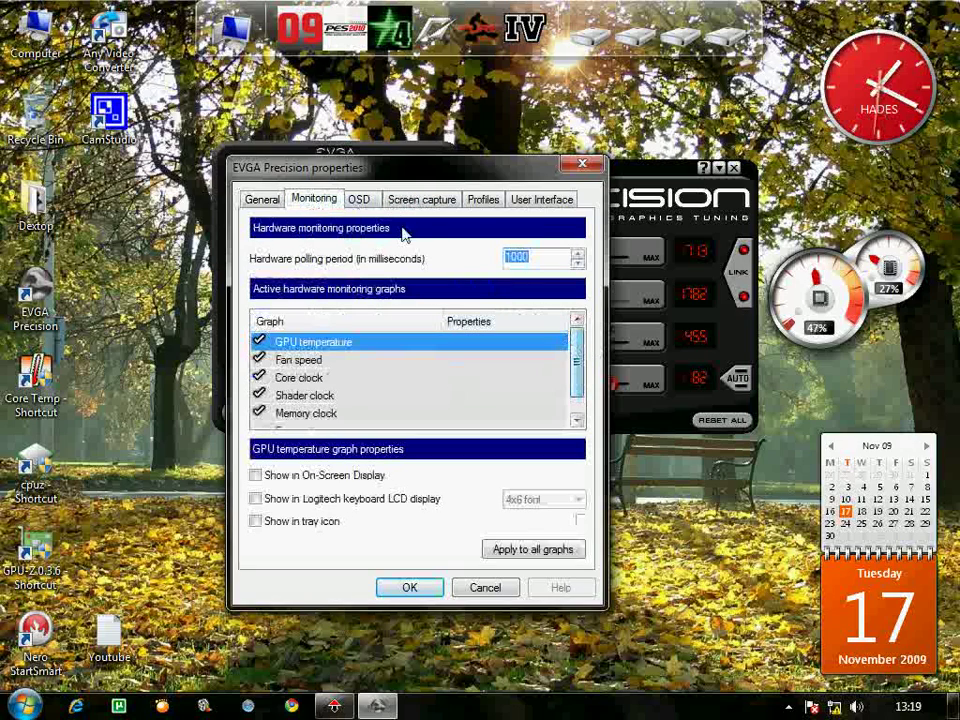
pyautogui.click(358, 199)
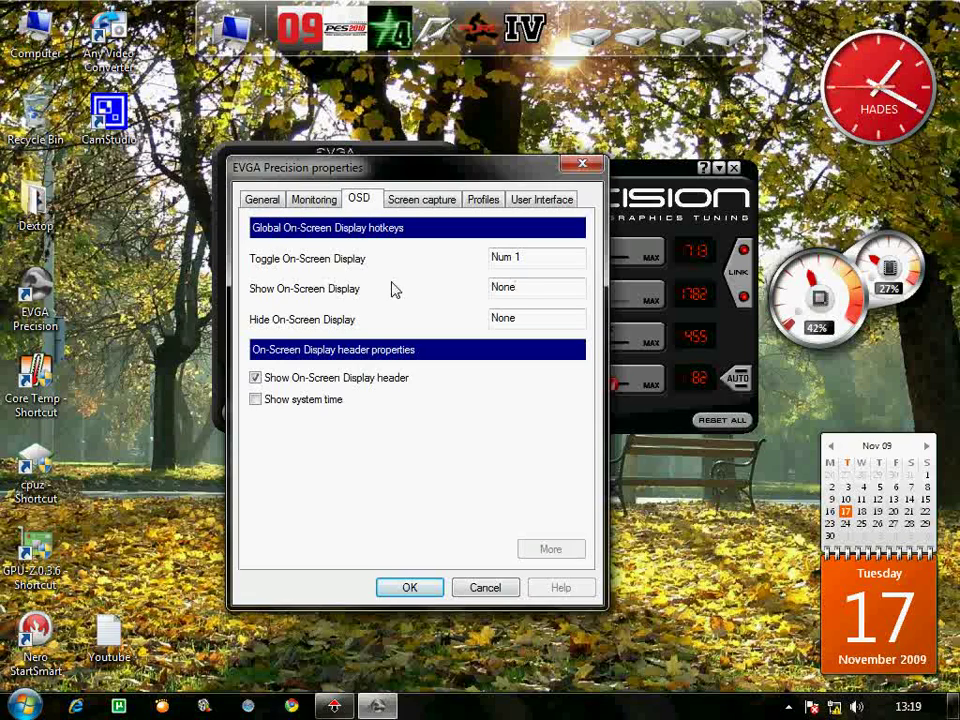
pyautogui.click(418, 205)
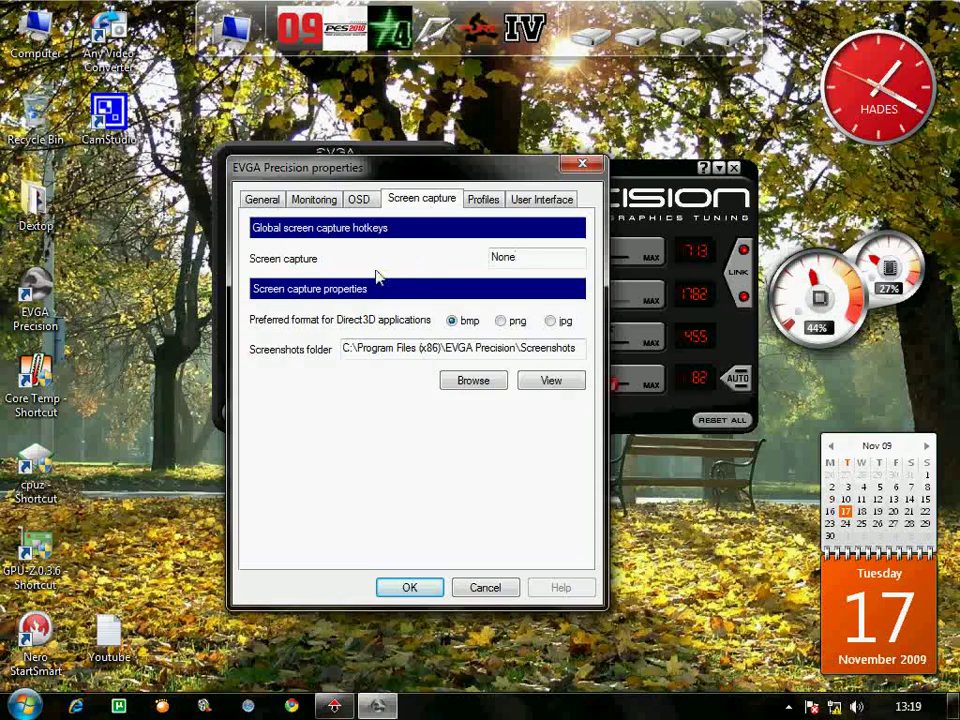
pyautogui.click(485, 203)
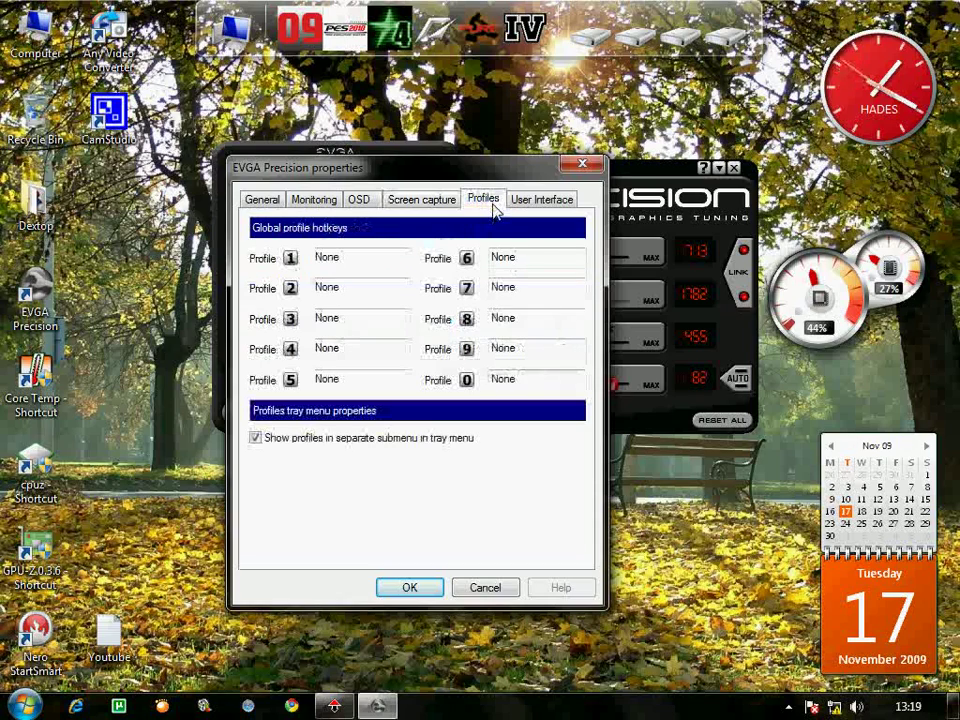
pyautogui.click(550, 203)
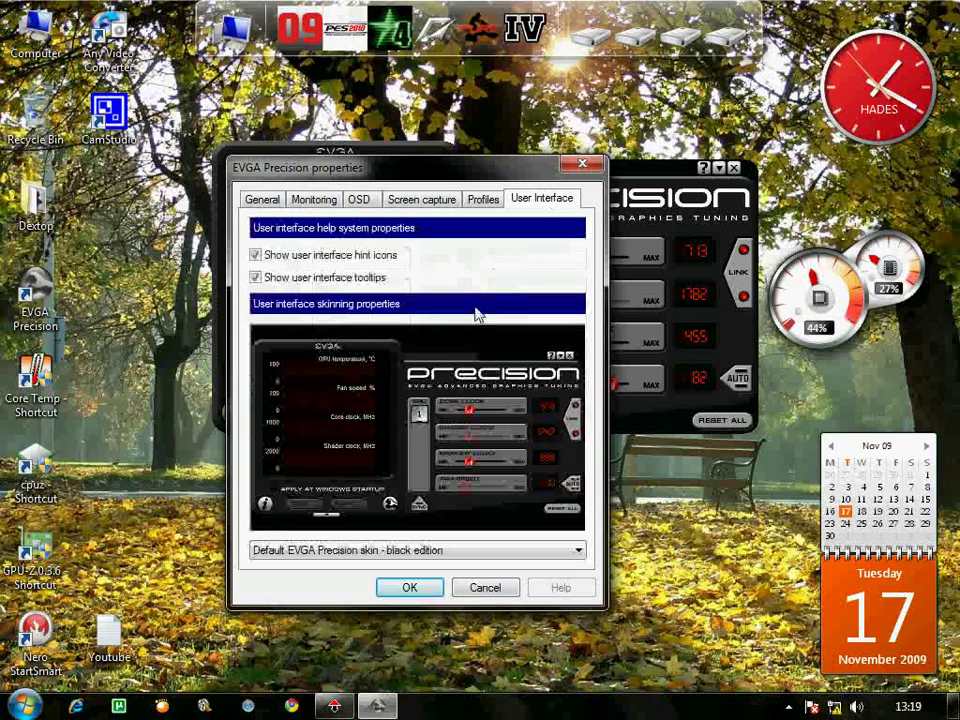
pyautogui.click(538, 553)
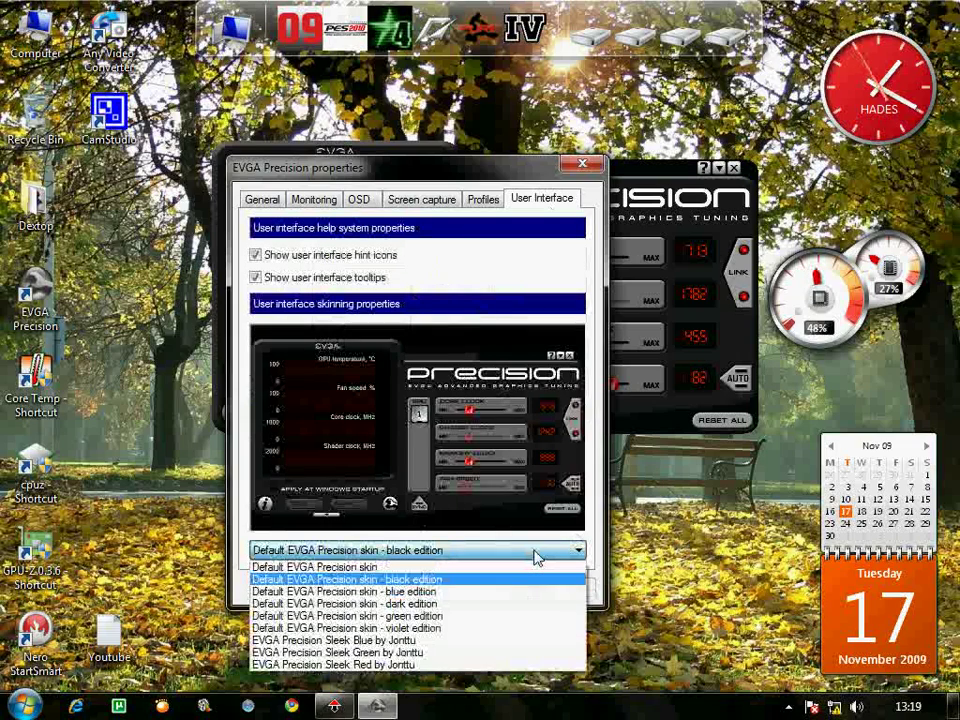
pyautogui.click(537, 554)
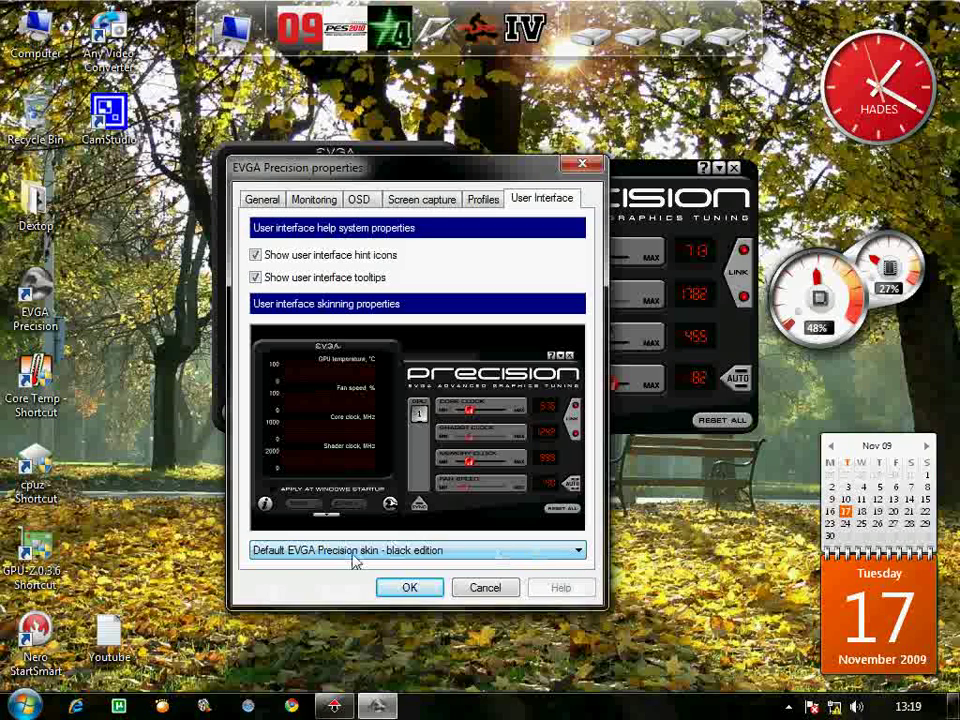
pyautogui.click(412, 589)
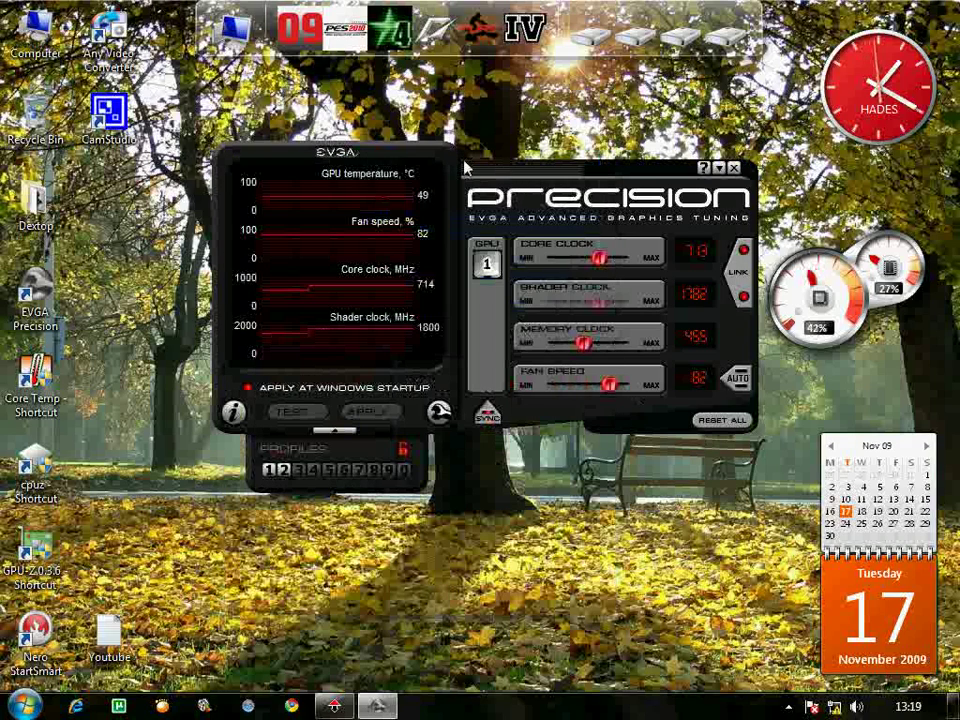
pyautogui.moveTo(465, 168)
pyautogui.mouseDown()
pyautogui.moveTo(550, 198)
pyautogui.moveTo(468, 170)
pyautogui.mouseUp()
pyautogui.rightClick(580, 288)
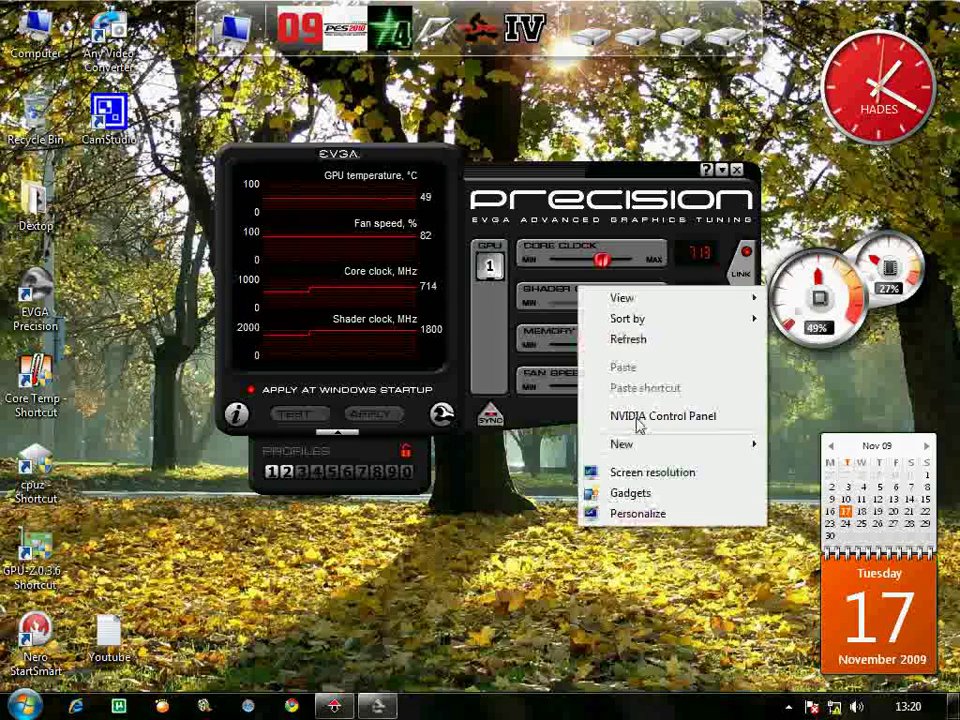
pyautogui.click(628, 339)
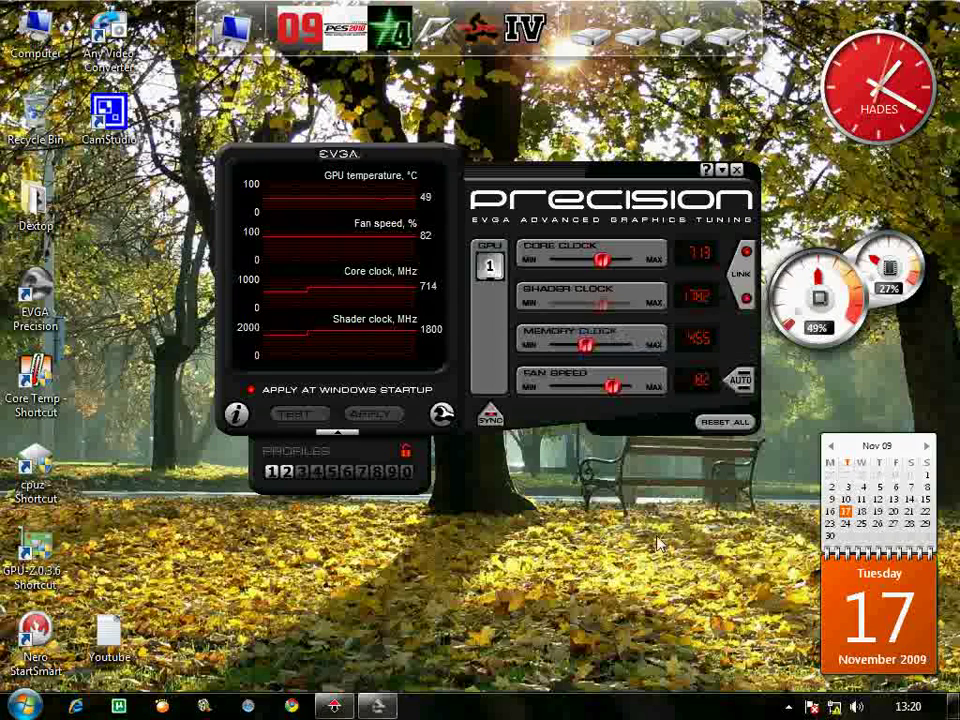